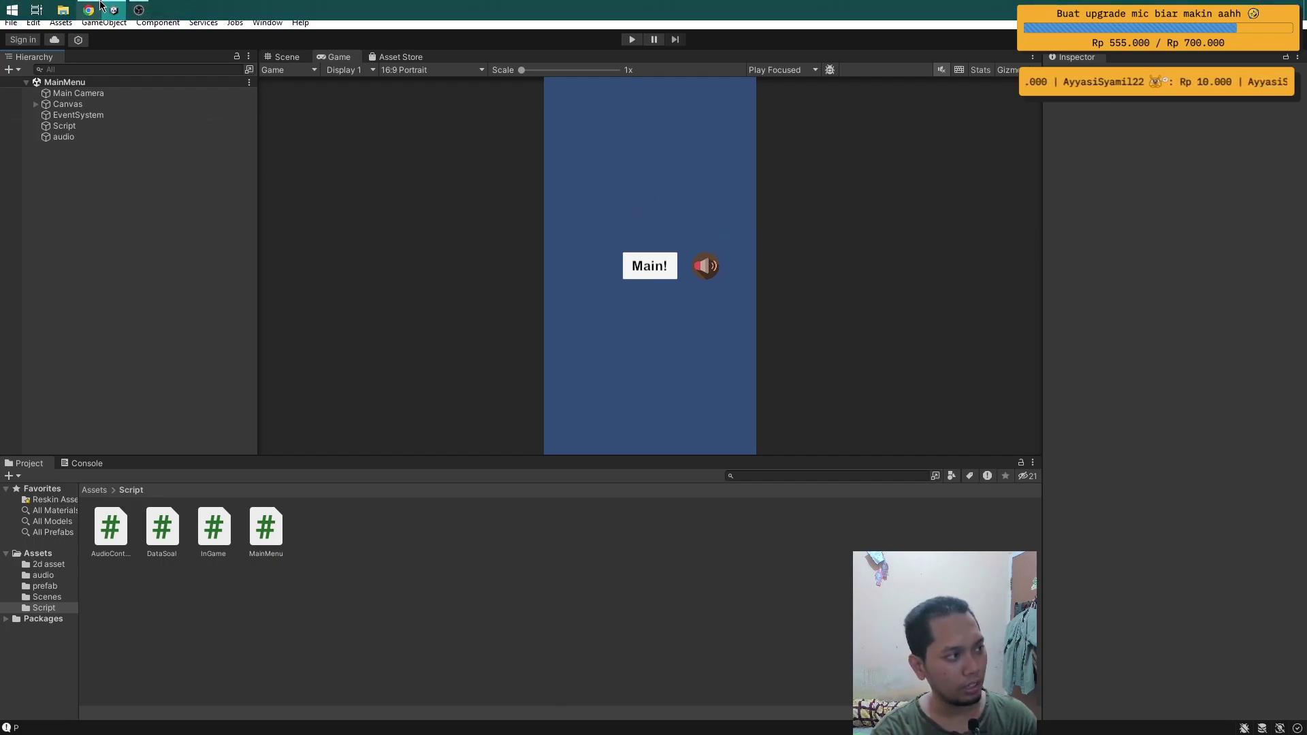
# Show the SociaBuzz shop page listing the Game Trivia project and source code in Chrome
pyautogui.click(99, 8)
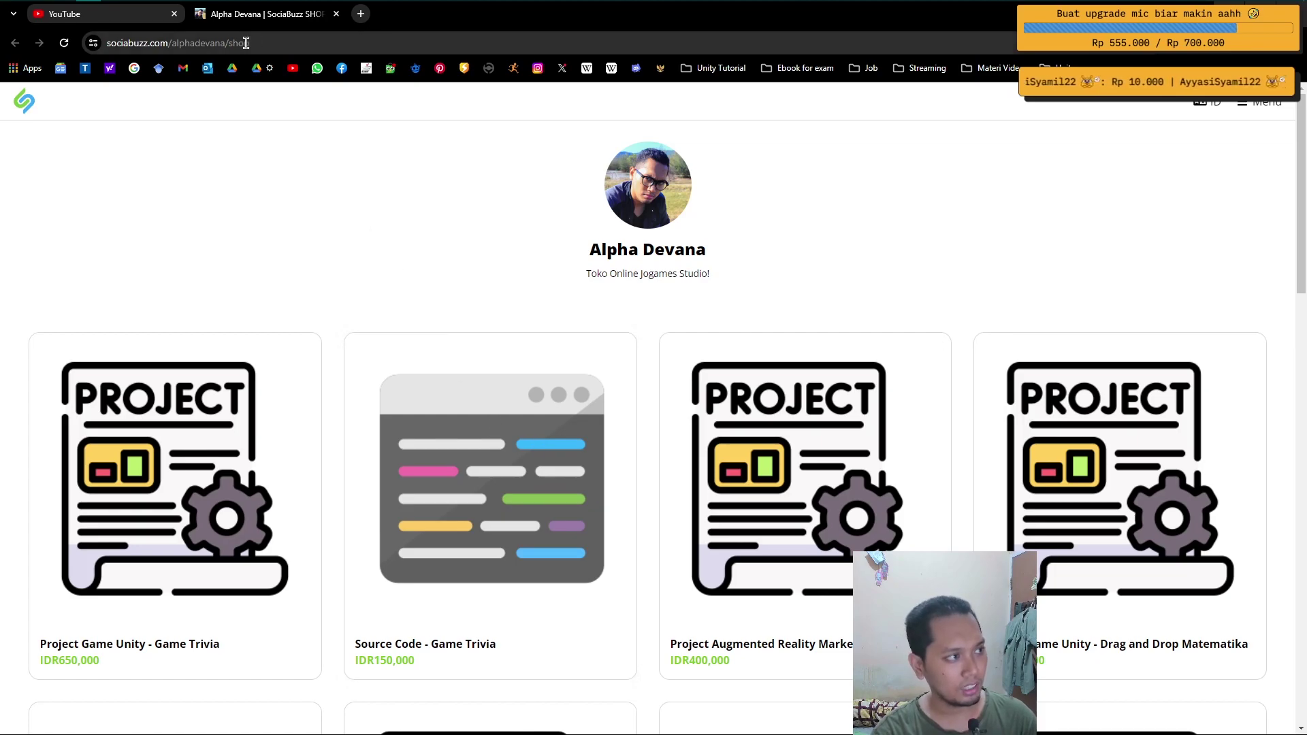
# Enter Play mode in Unity, toggle the sound on and off, then press Main! for question types
pyautogui.click(140, 8)
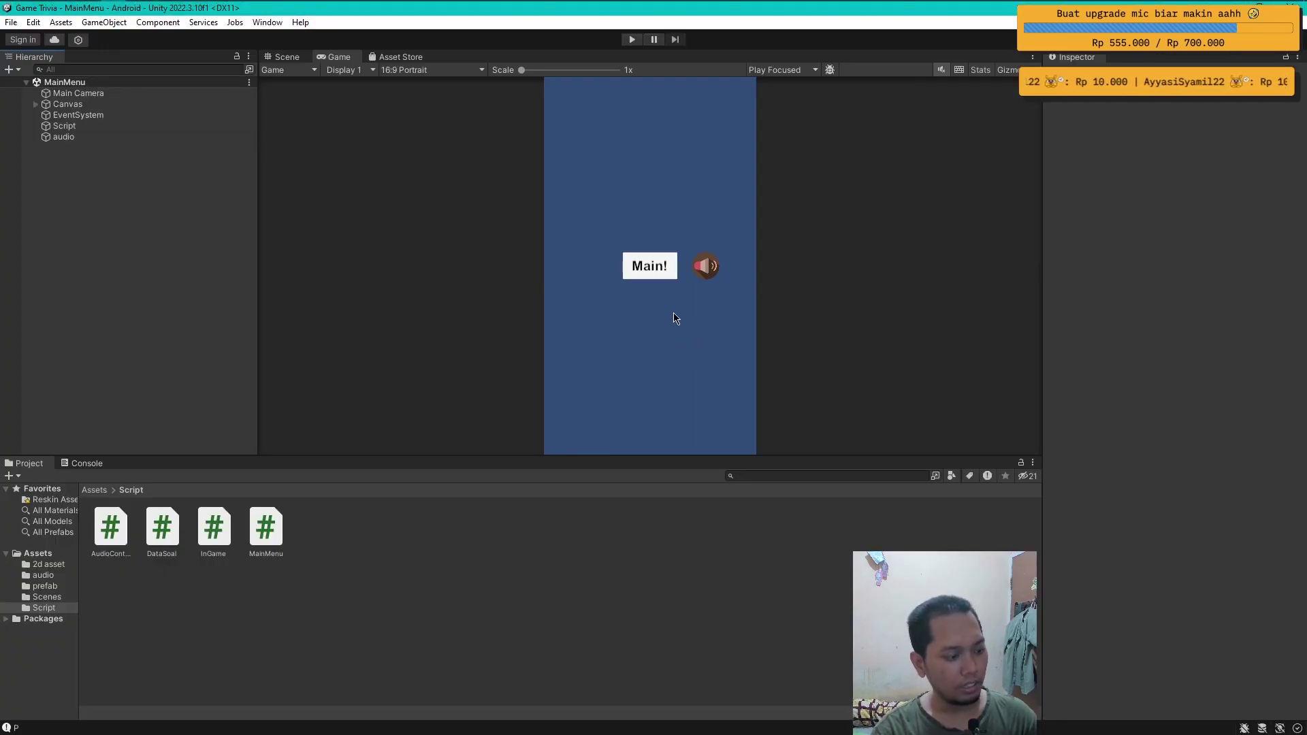
pyautogui.click(631, 40)
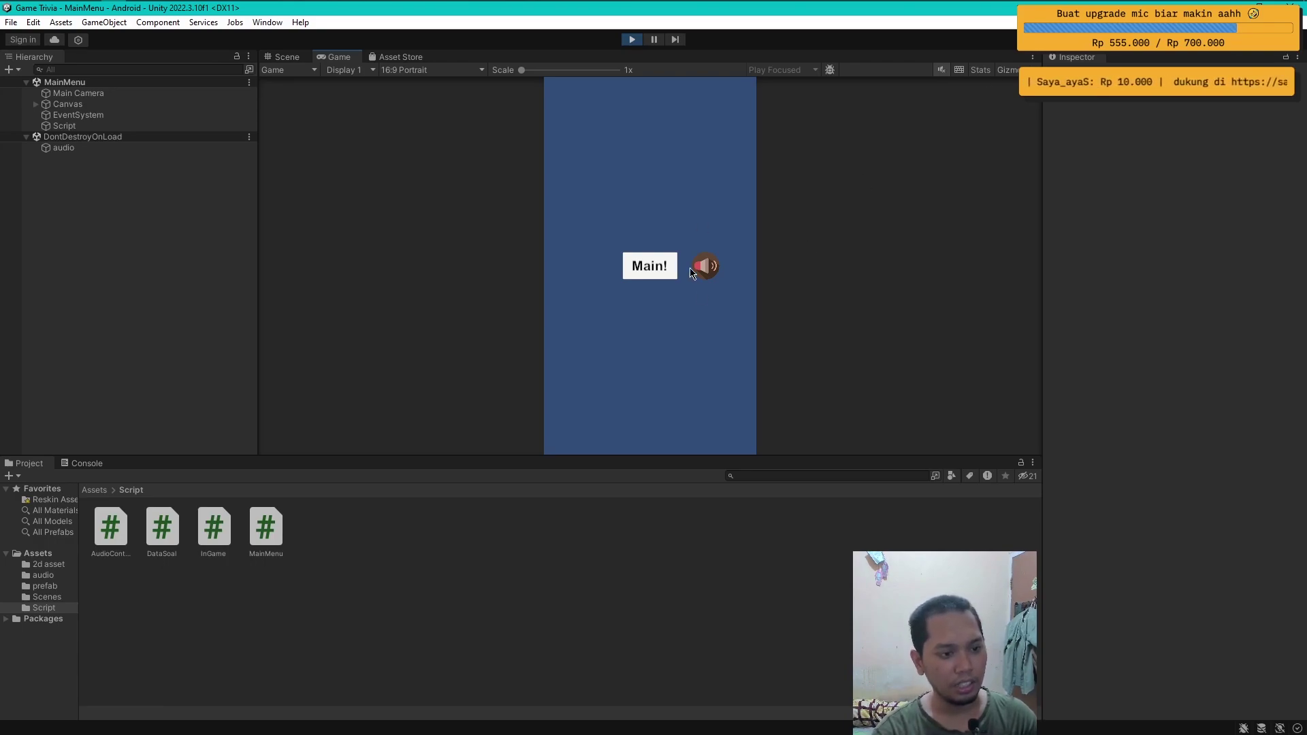
pyautogui.click(715, 270)
pyautogui.click(715, 269)
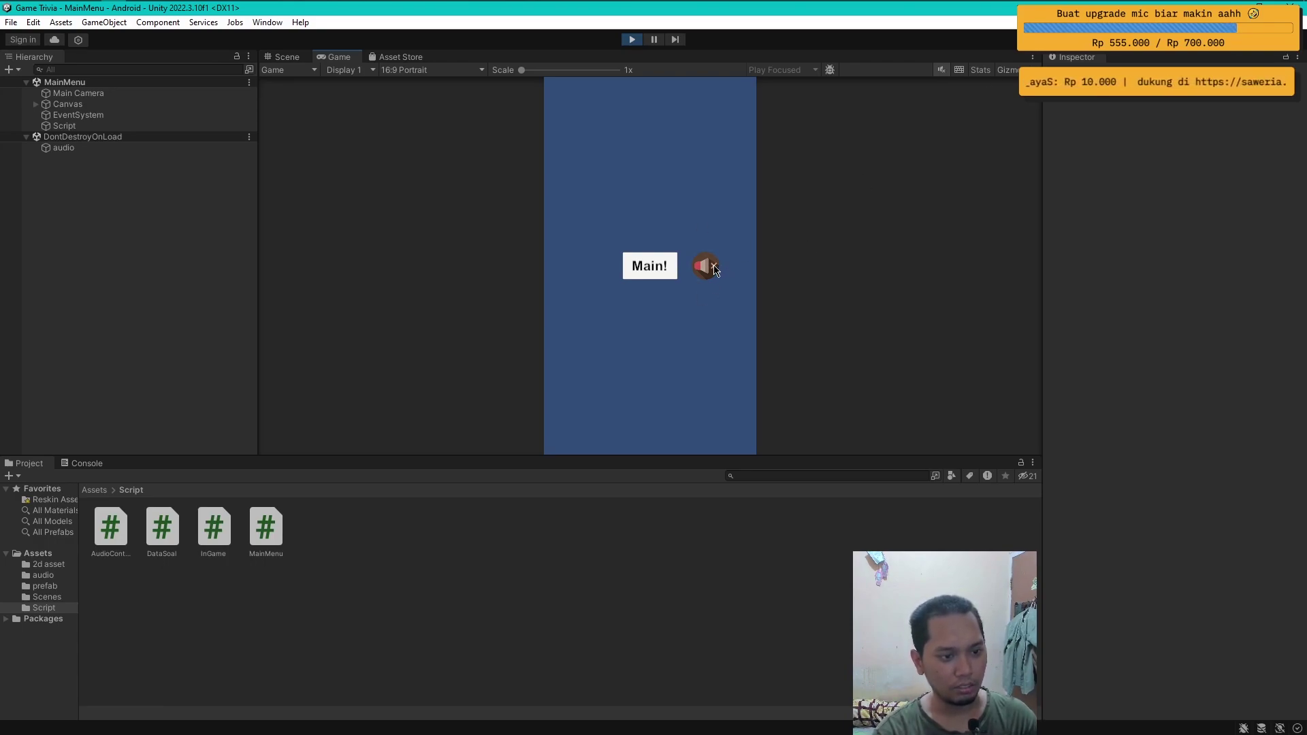
pyautogui.click(714, 268)
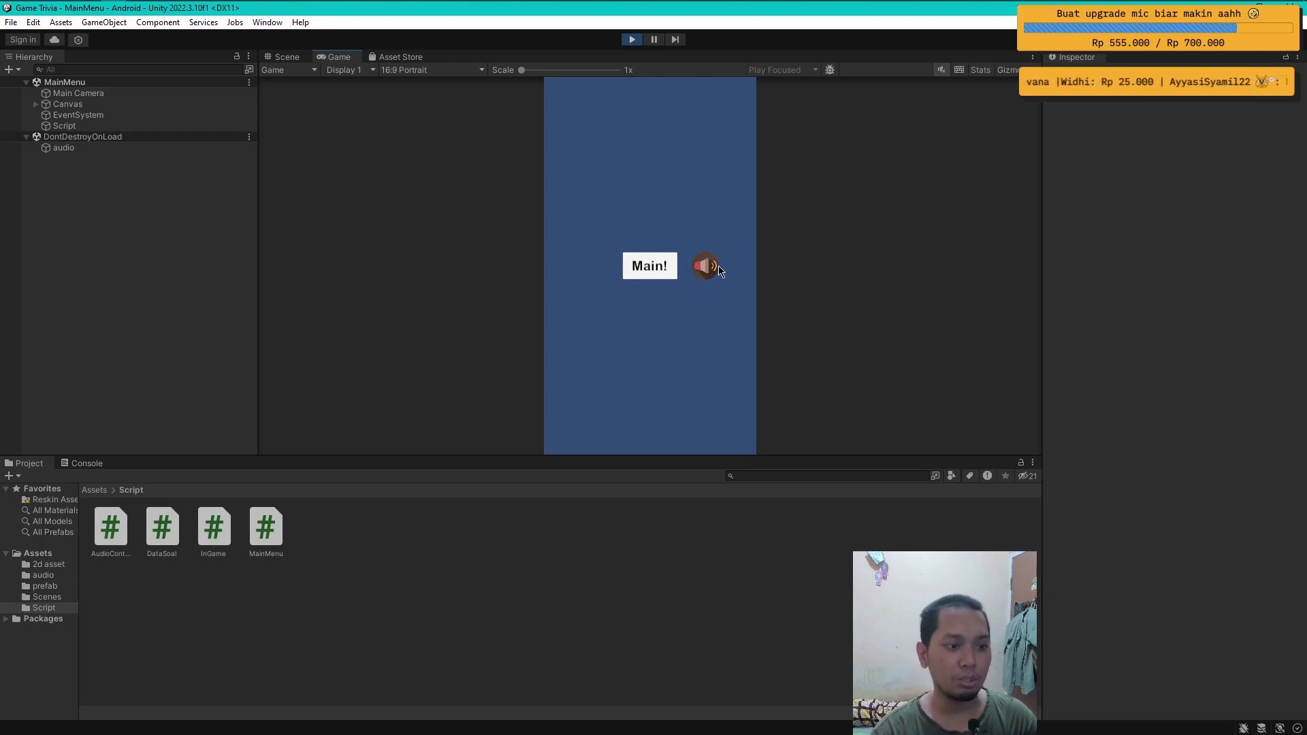
pyautogui.click(667, 272)
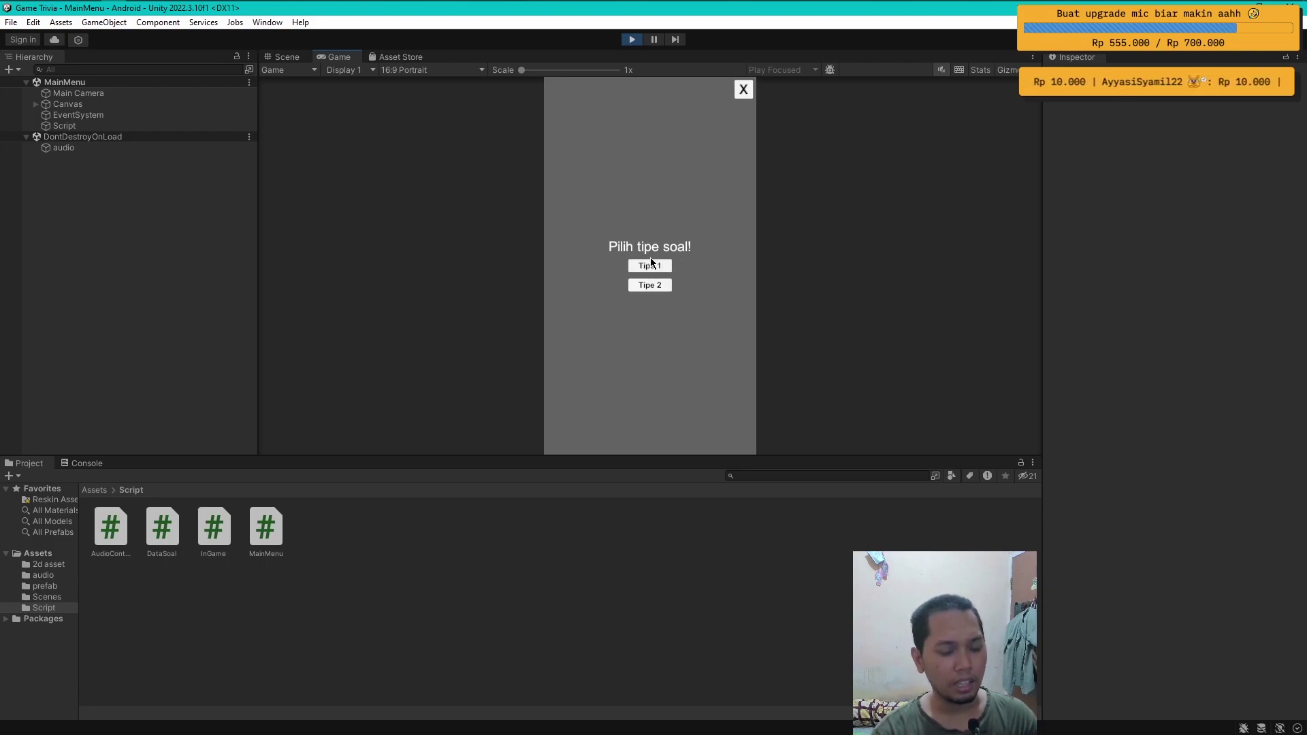
# Choose Tipe 1 at the Mudah level to load the avocado question
pyautogui.click(660, 270)
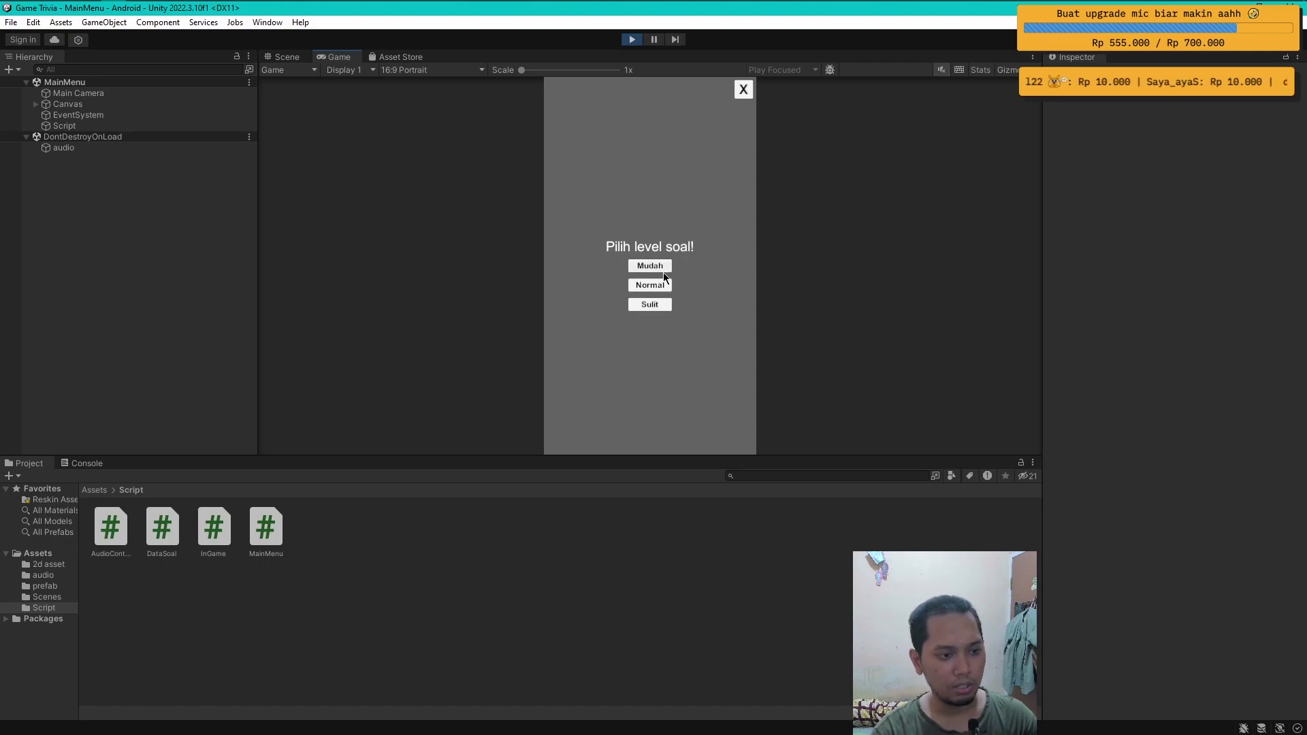
pyautogui.click(663, 271)
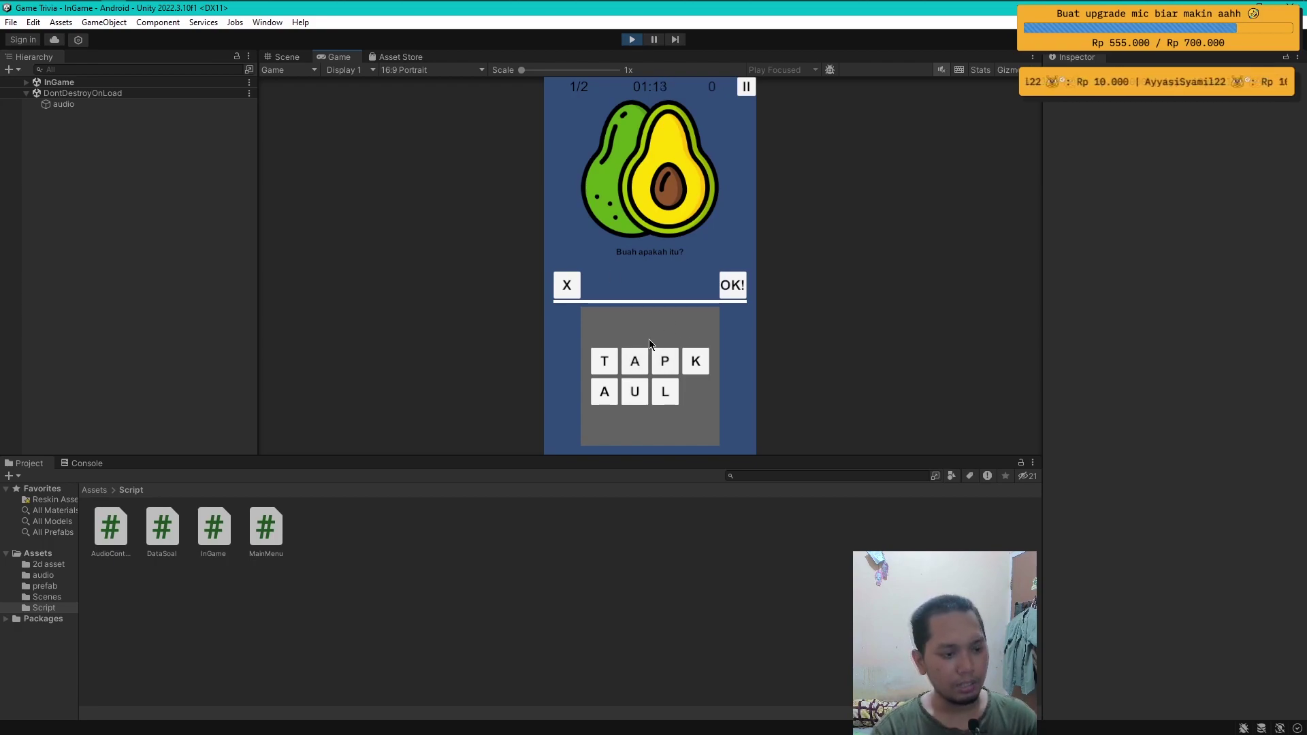
# Spell ALPUKAT from the letter tiles for the avocado question
pyautogui.click(634, 359)
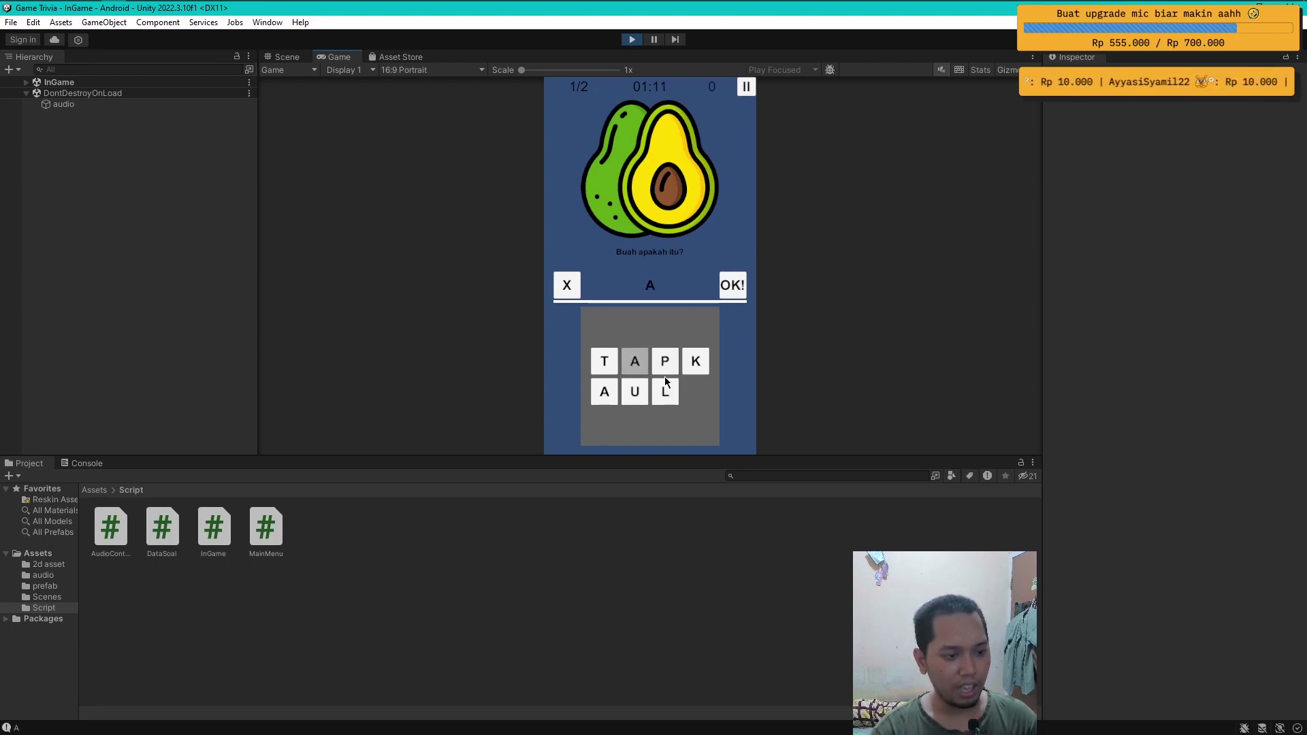
pyautogui.click(664, 390)
pyautogui.click(665, 361)
pyautogui.click(635, 392)
pyautogui.click(696, 360)
pyautogui.click(604, 391)
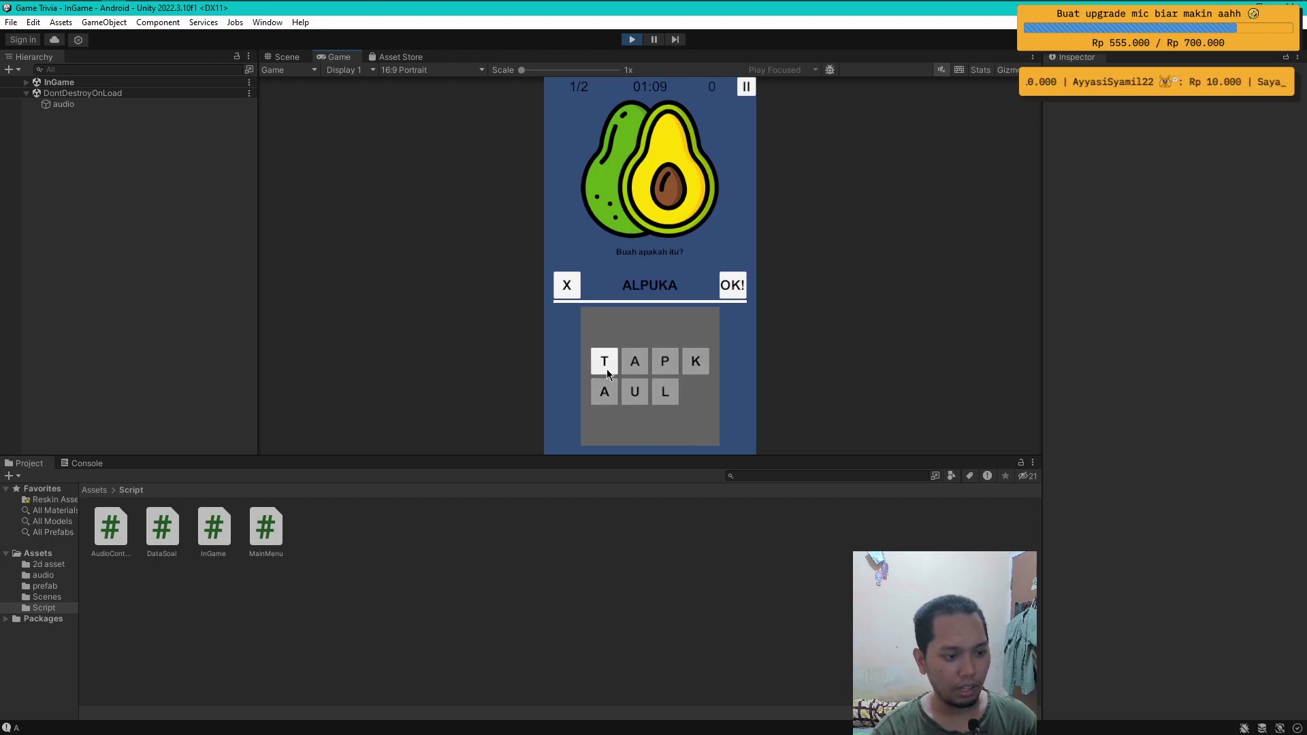
pyautogui.click(605, 361)
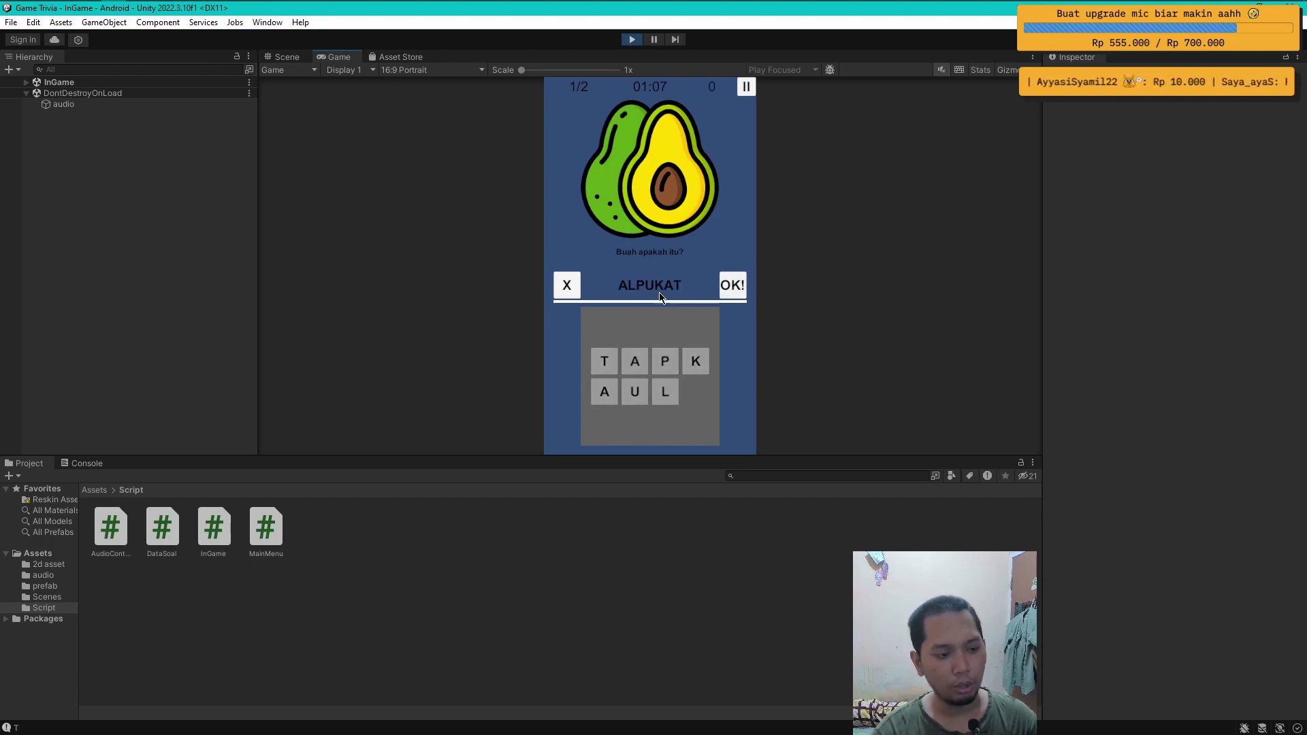
# Delete the last letters, re-enter U, K, A, T, and submit ALPUKAT
pyautogui.click(569, 285)
pyautogui.click(569, 285)
pyautogui.click(570, 286)
pyautogui.click(571, 286)
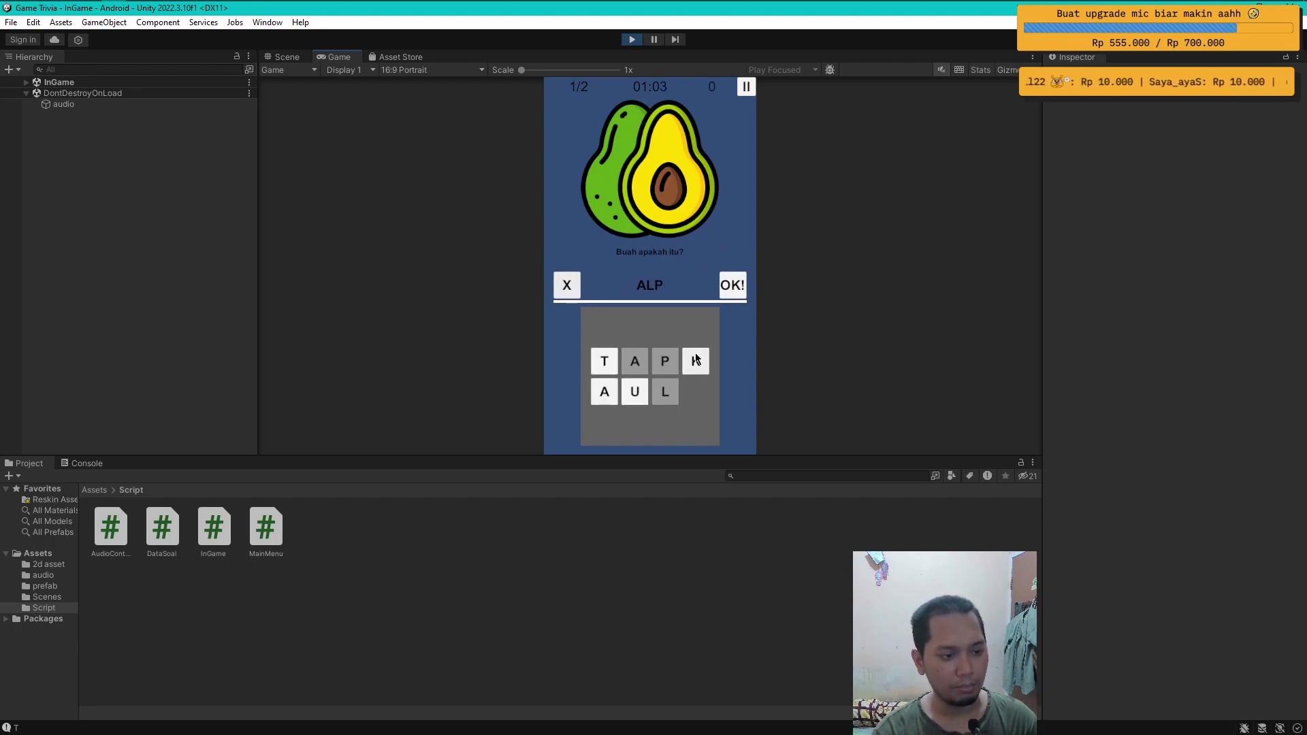
pyautogui.click(634, 392)
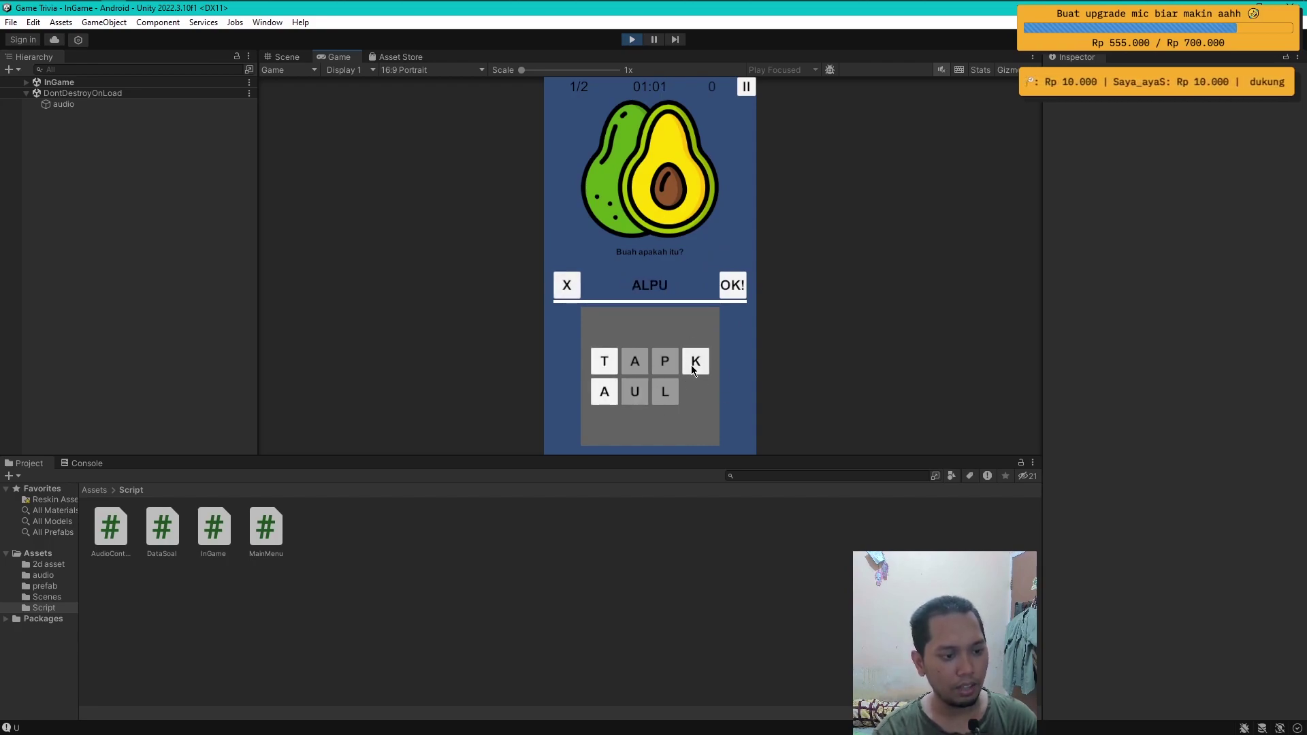
pyautogui.click(694, 360)
pyautogui.click(615, 386)
pyautogui.click(610, 362)
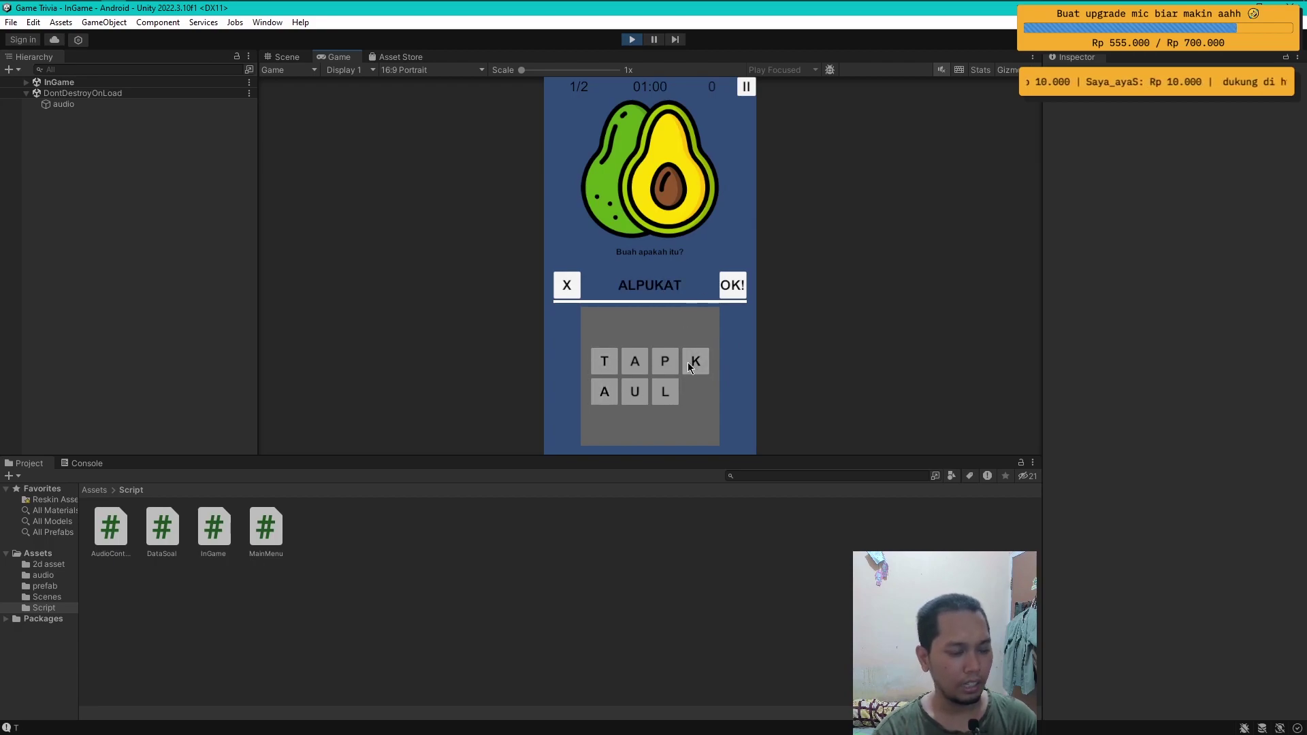
pyautogui.click(743, 299)
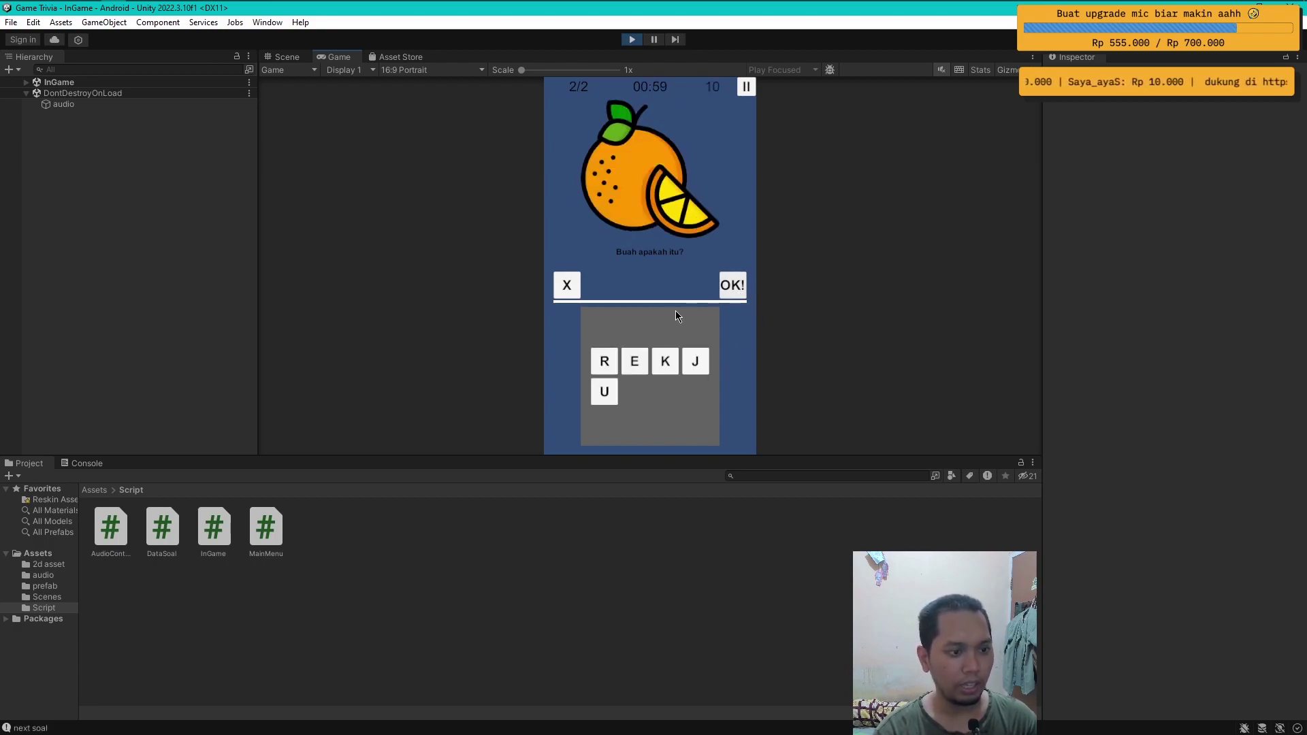
# Pause and resume the quiz, then expand the InGame scene in the Hierarchy
pyautogui.click(746, 89)
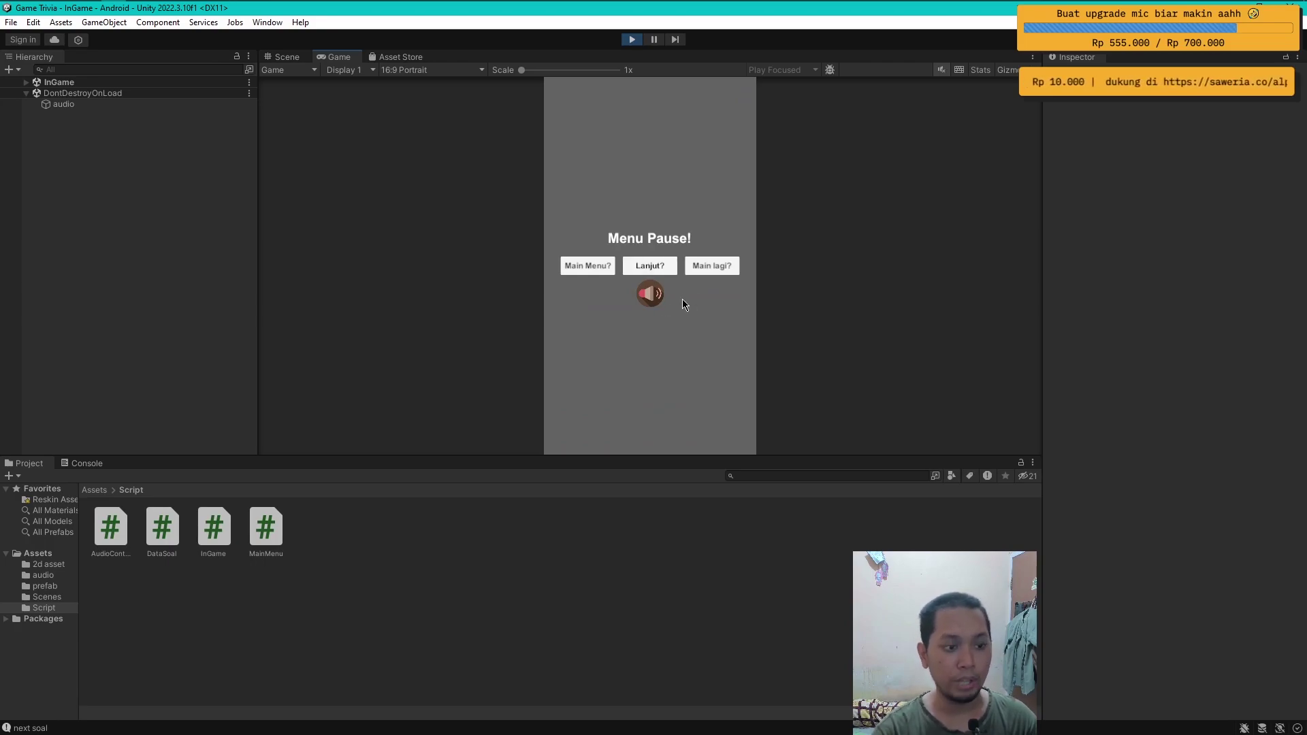
pyautogui.click(667, 269)
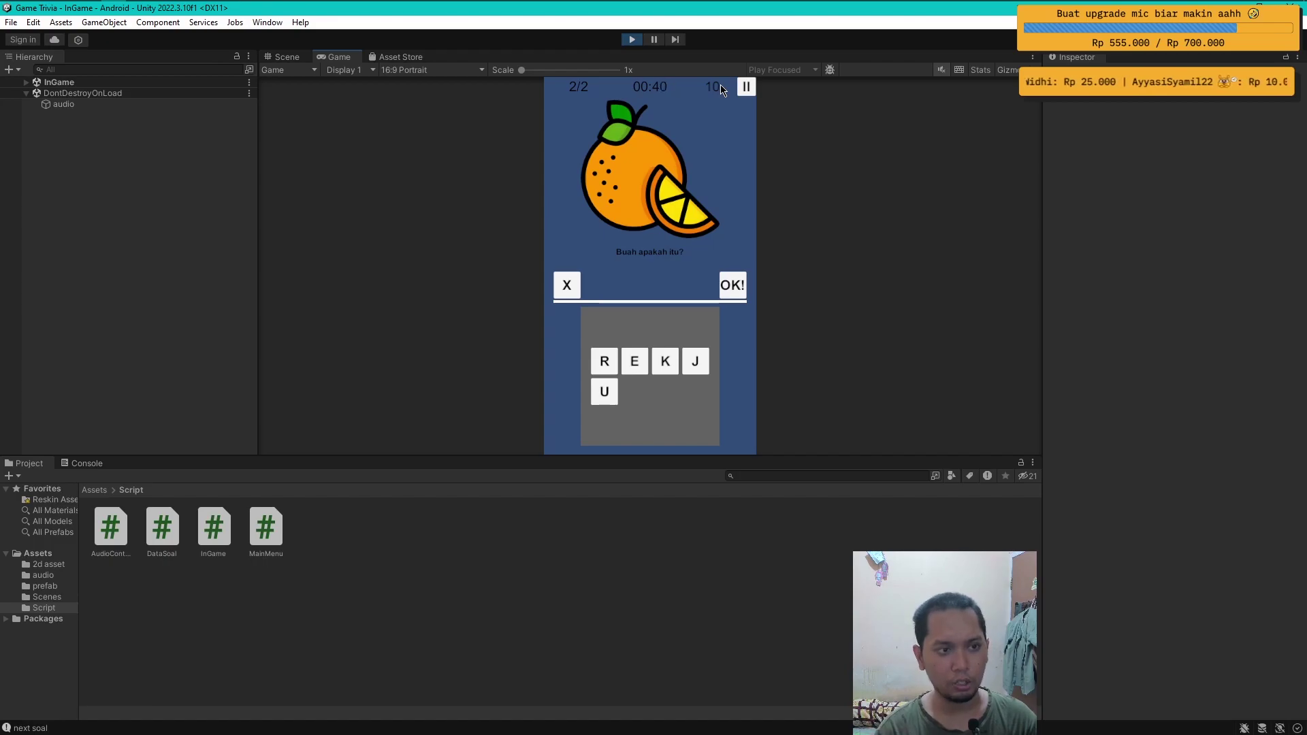
pyautogui.click(26, 82)
# Select Script in the Hierarchy and scroll through its Inspector values
pyautogui.click(74, 130)
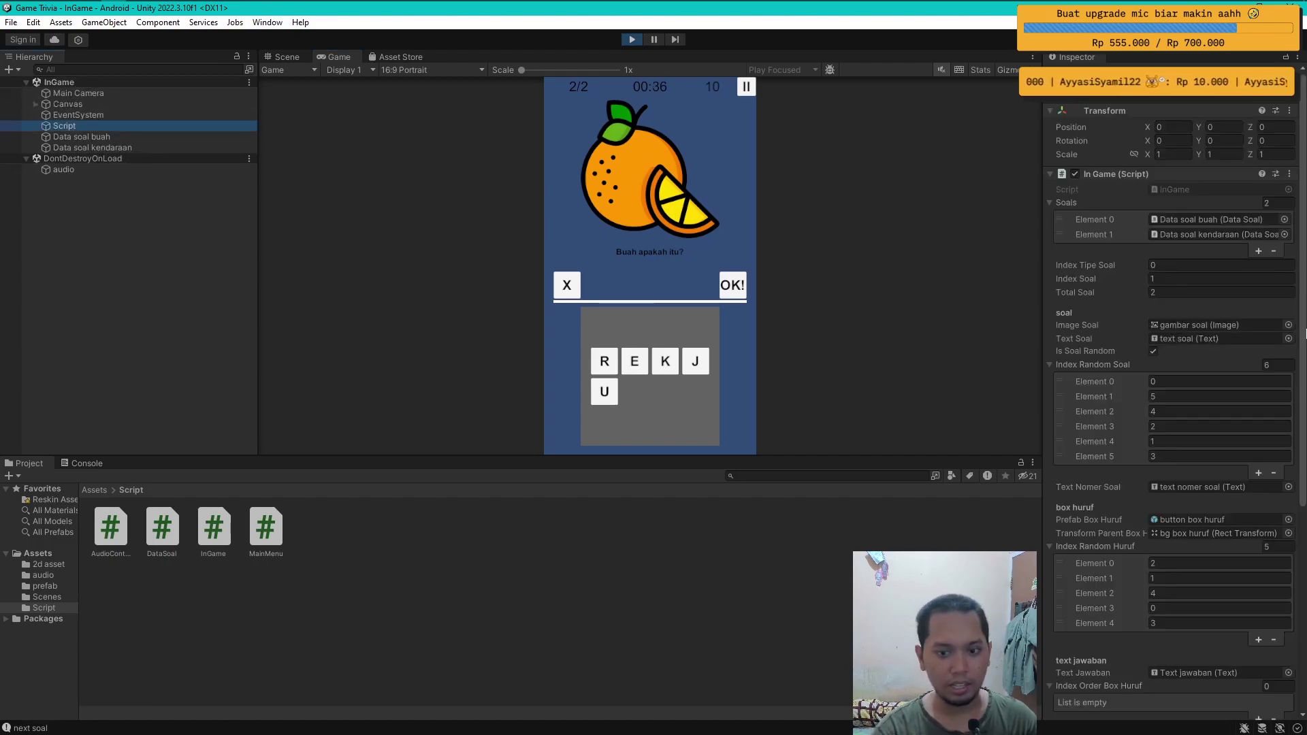
pyautogui.scroll(-10, 1161, 613)
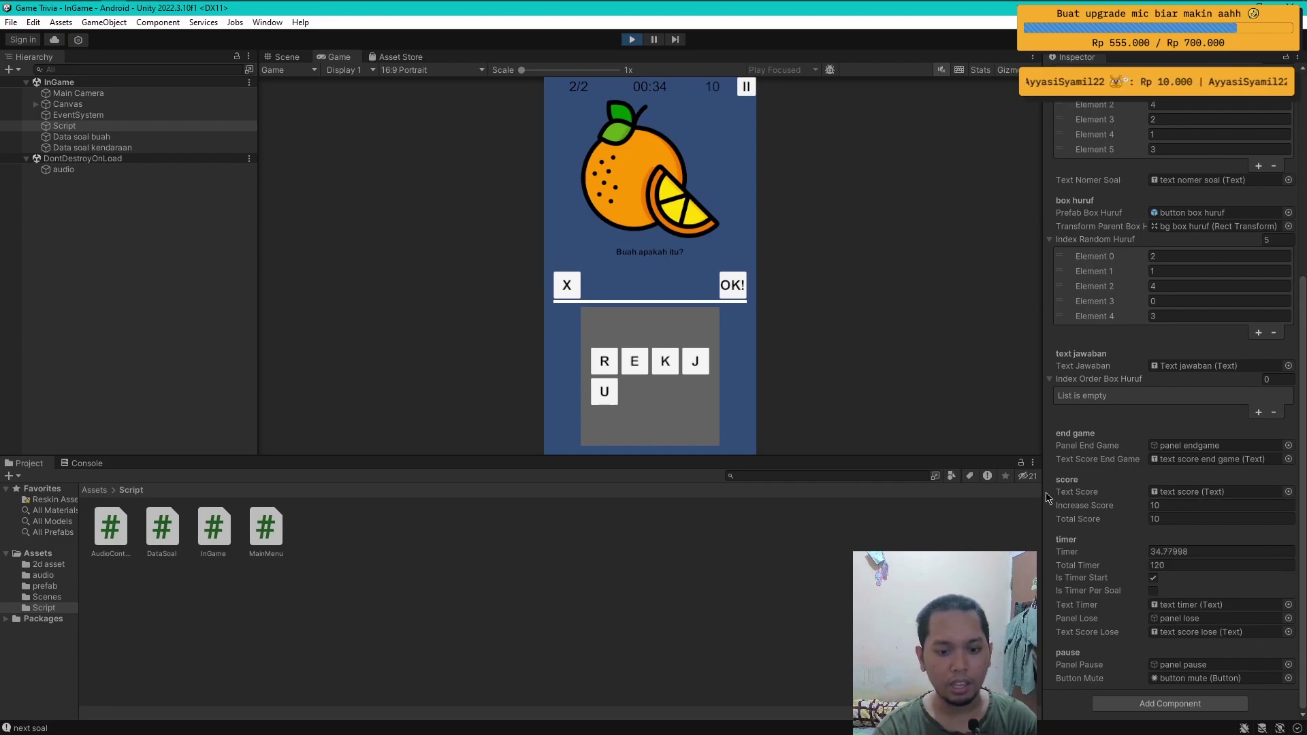
pyautogui.scroll(10, 1167, 508)
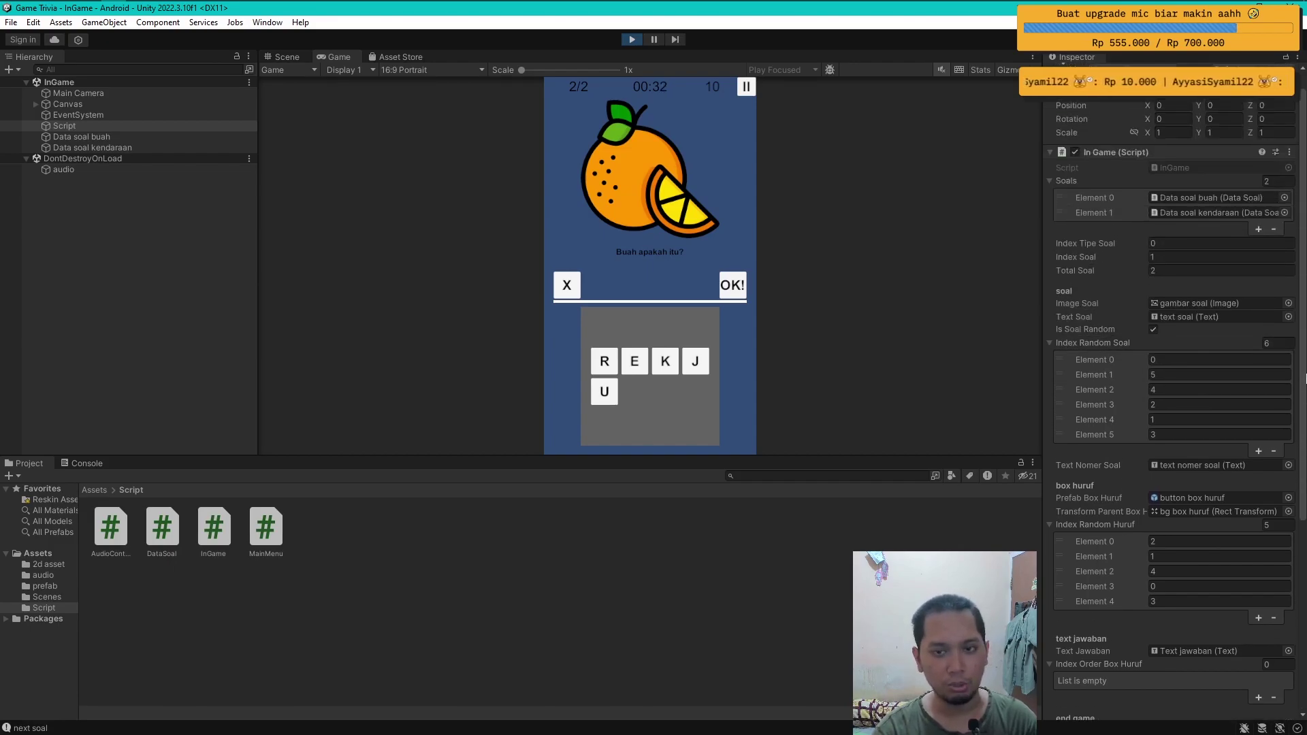
# Answer the orange question with JERUK and submit it
pyautogui.click(701, 372)
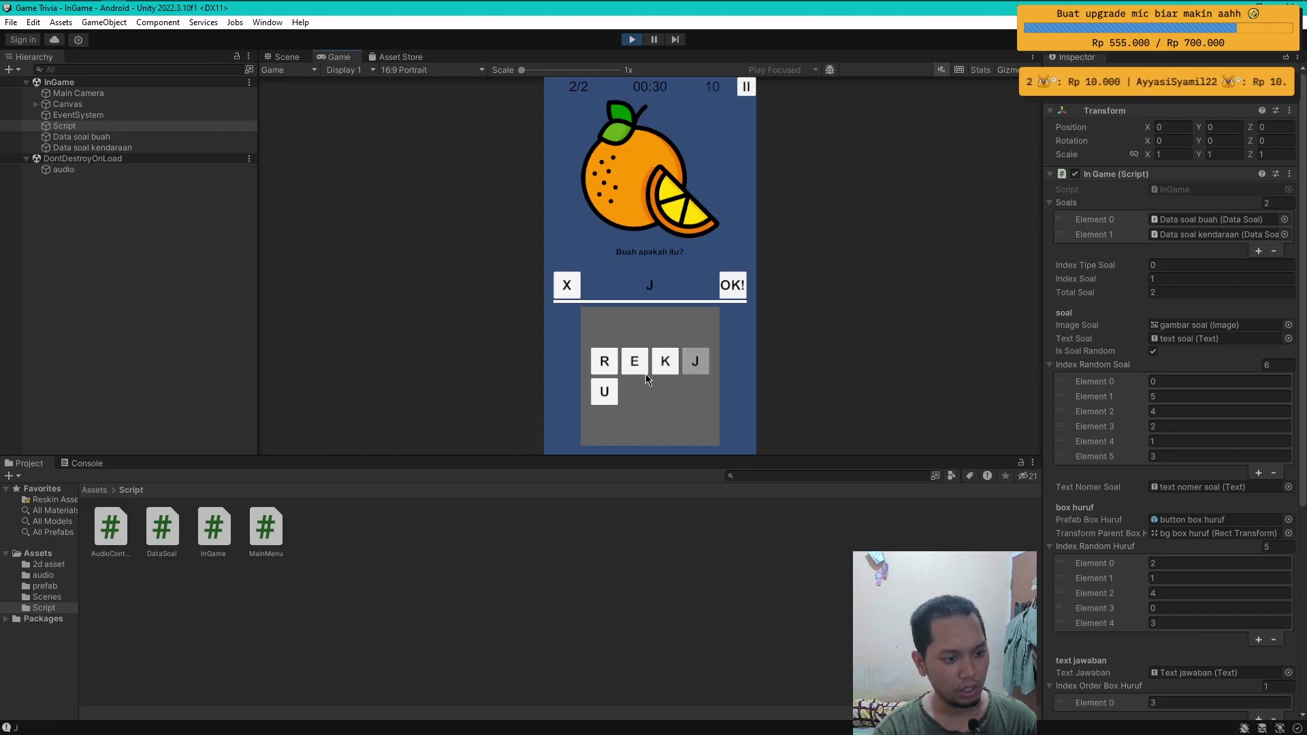
pyautogui.click(636, 364)
pyautogui.click(604, 362)
pyautogui.click(604, 389)
pyautogui.click(660, 367)
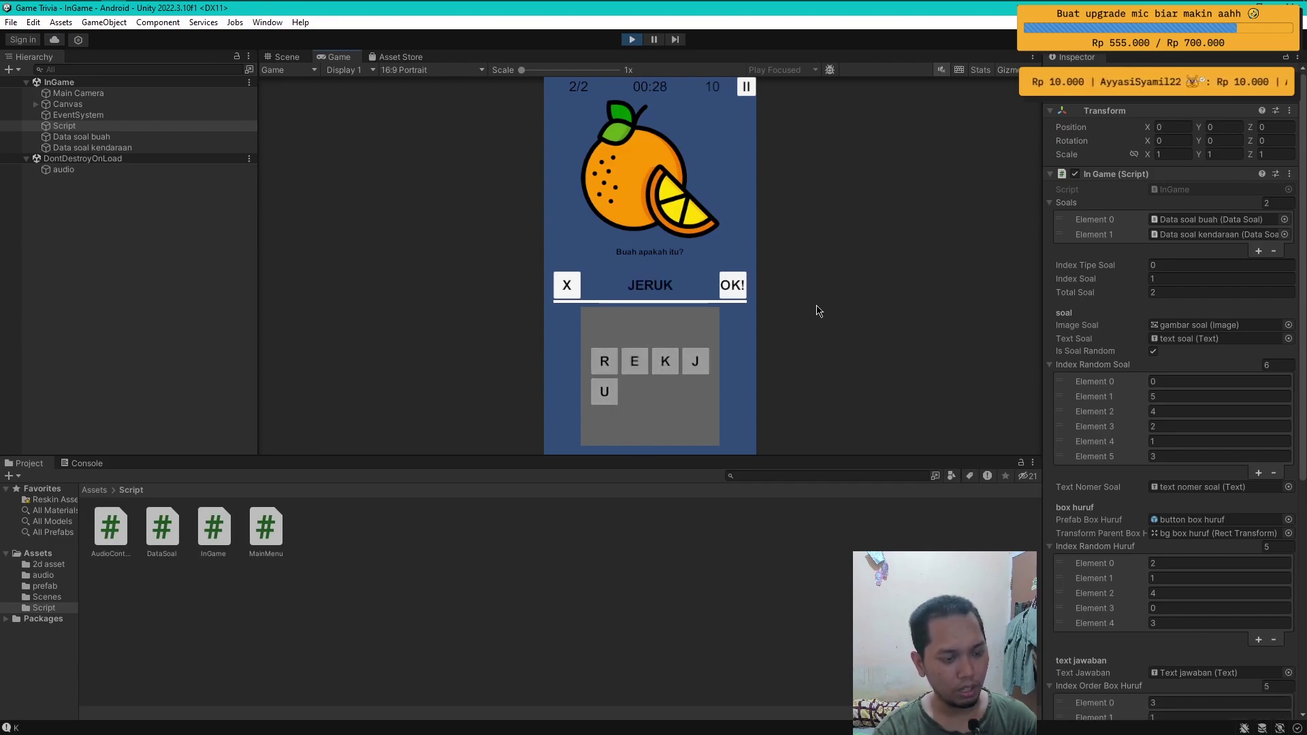
pyautogui.click(735, 284)
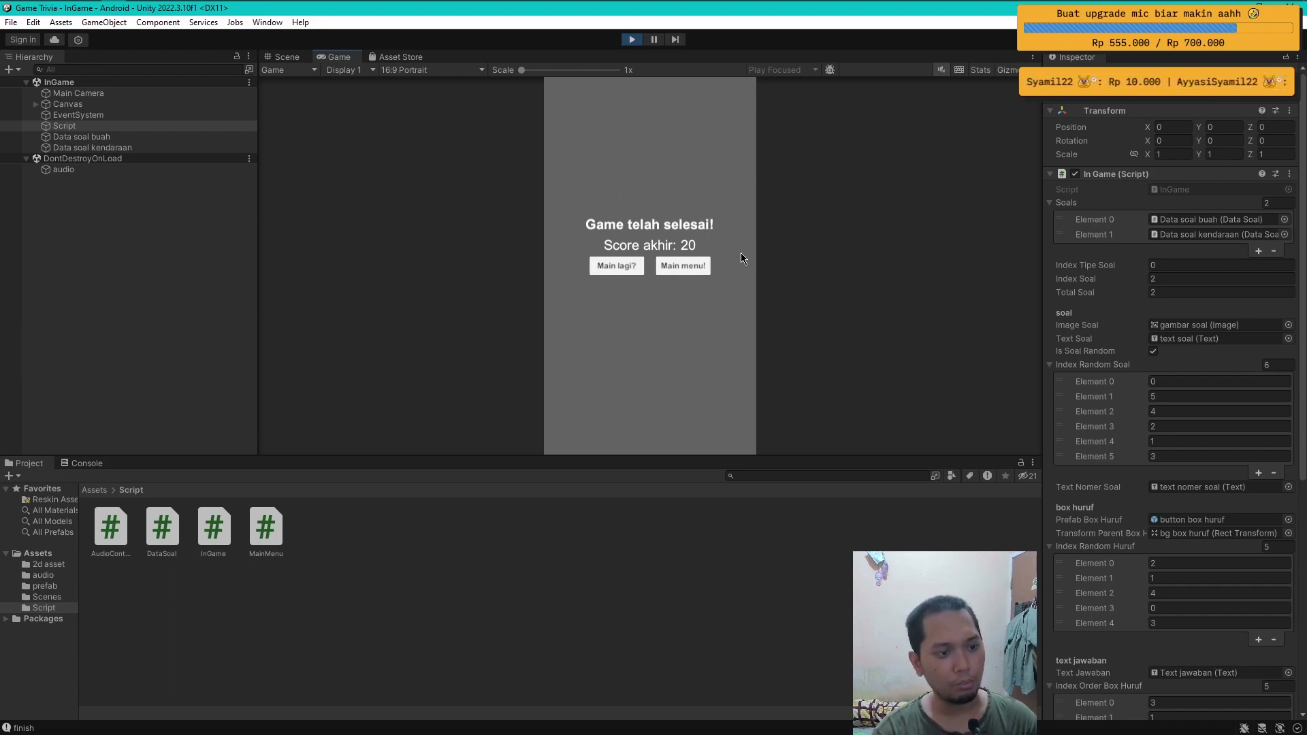
# Return to the main menu, press Mulai!, and pick a level to start the vehicle quiz
pyautogui.click(688, 266)
pyautogui.click(646, 257)
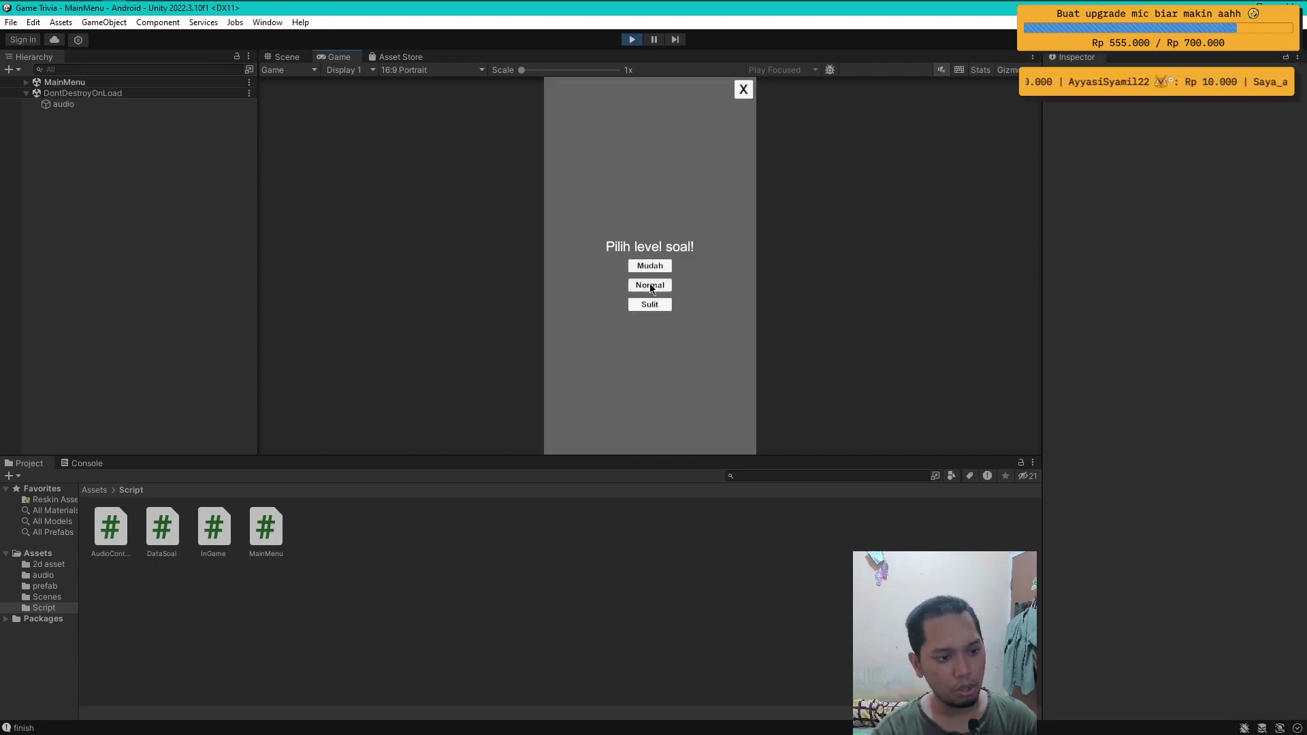
pyautogui.click(654, 266)
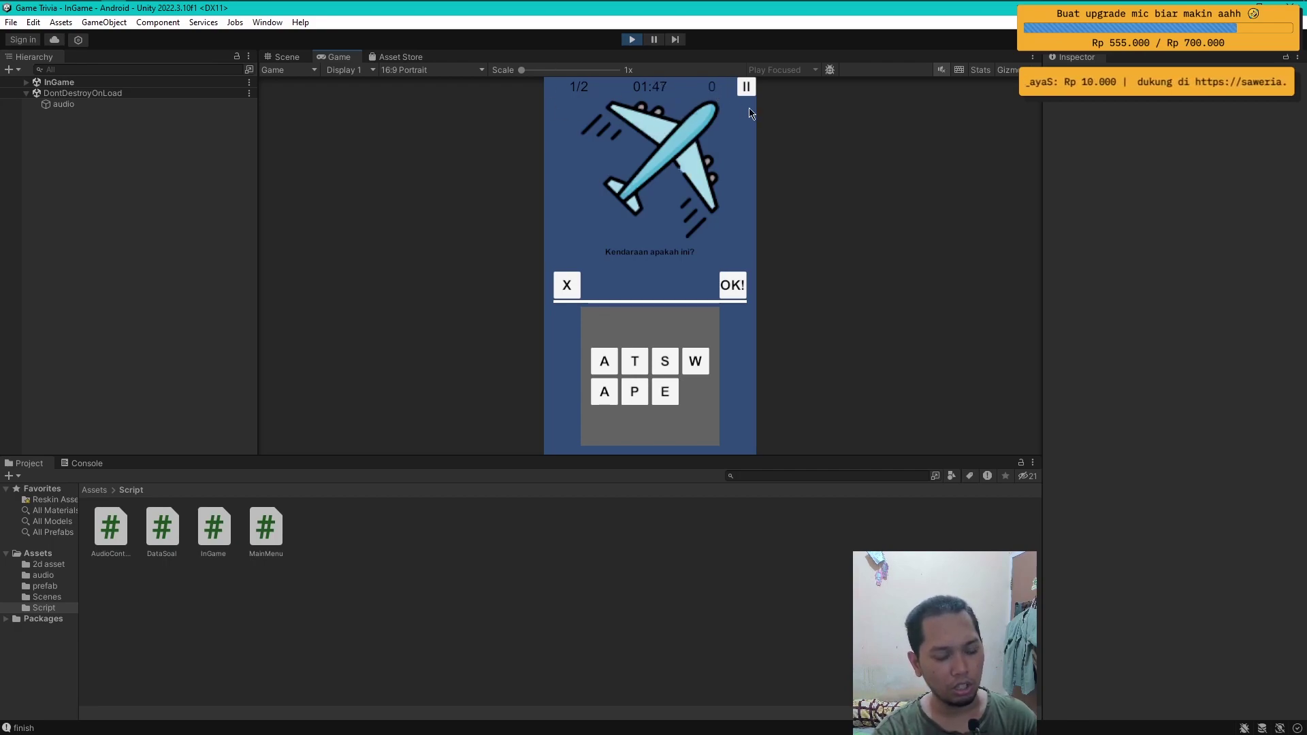
# Spell PESAWAT with the letter tiles for the airplane question
pyautogui.click(634, 392)
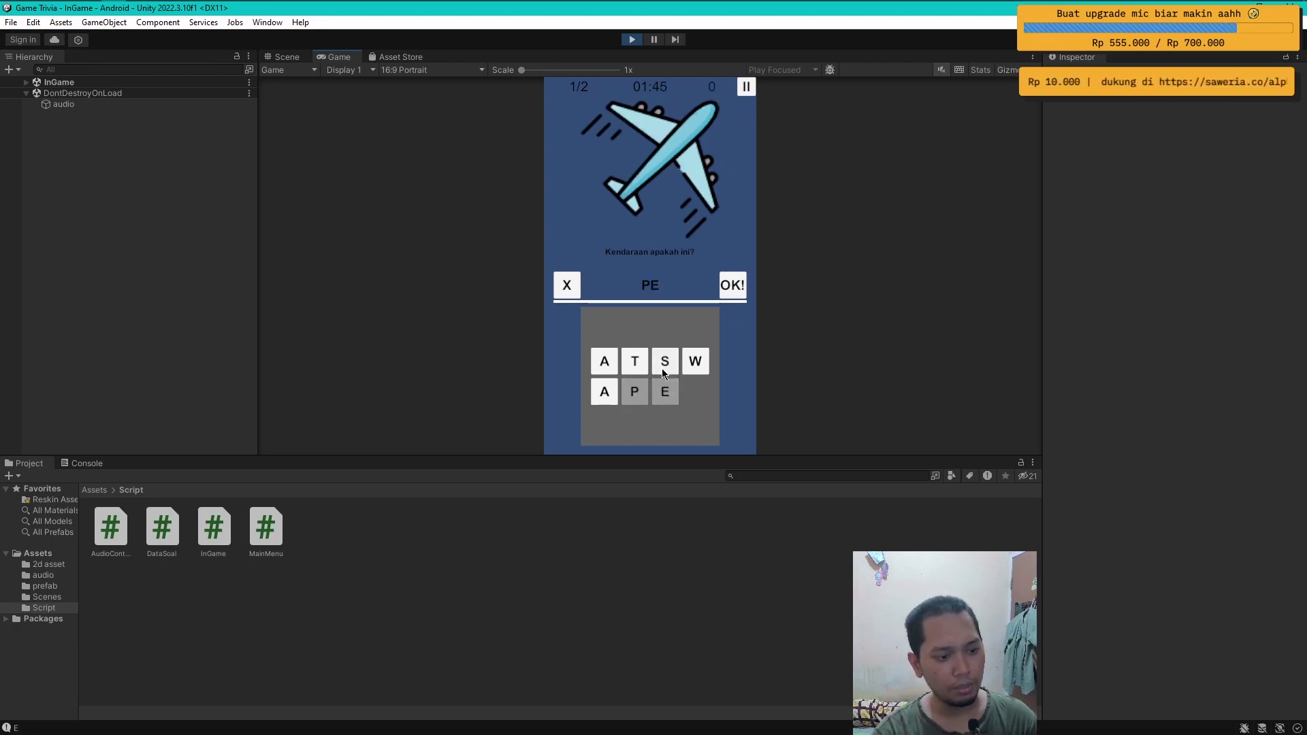
pyautogui.click(665, 361)
pyautogui.click(603, 391)
pyautogui.click(695, 361)
pyautogui.click(604, 360)
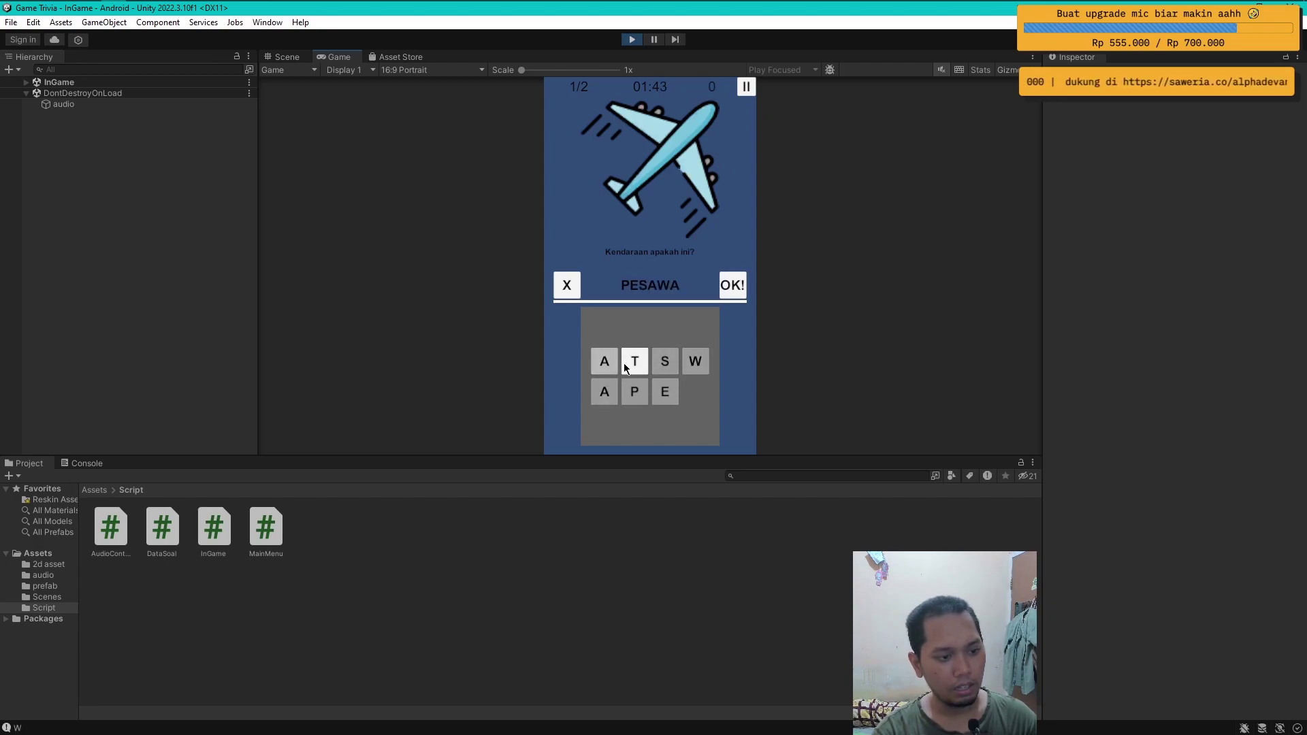
pyautogui.click(623, 362)
# Fix the end of the answer with X, re-enter W, A, T, and submit PESAWAT
pyautogui.click(568, 285)
pyautogui.click(568, 285)
pyautogui.click(568, 285)
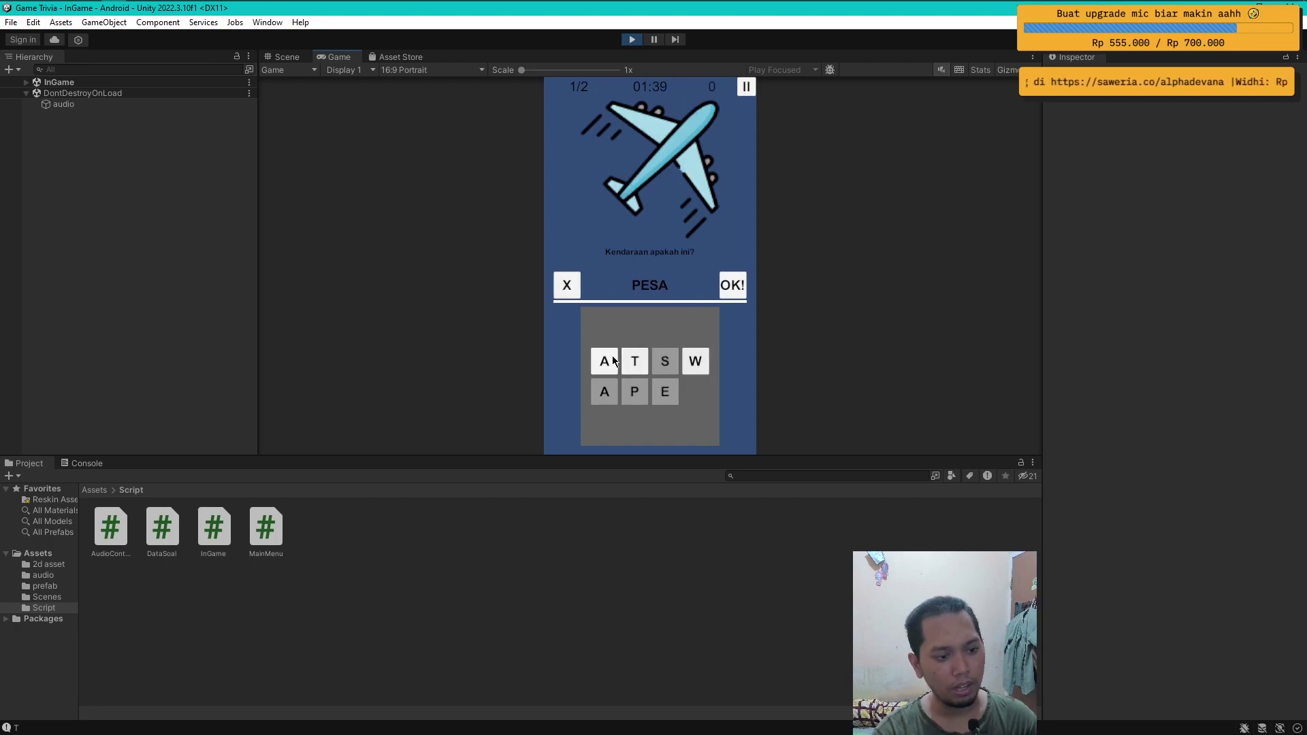
pyautogui.click(604, 360)
pyautogui.click(635, 360)
pyautogui.click(566, 284)
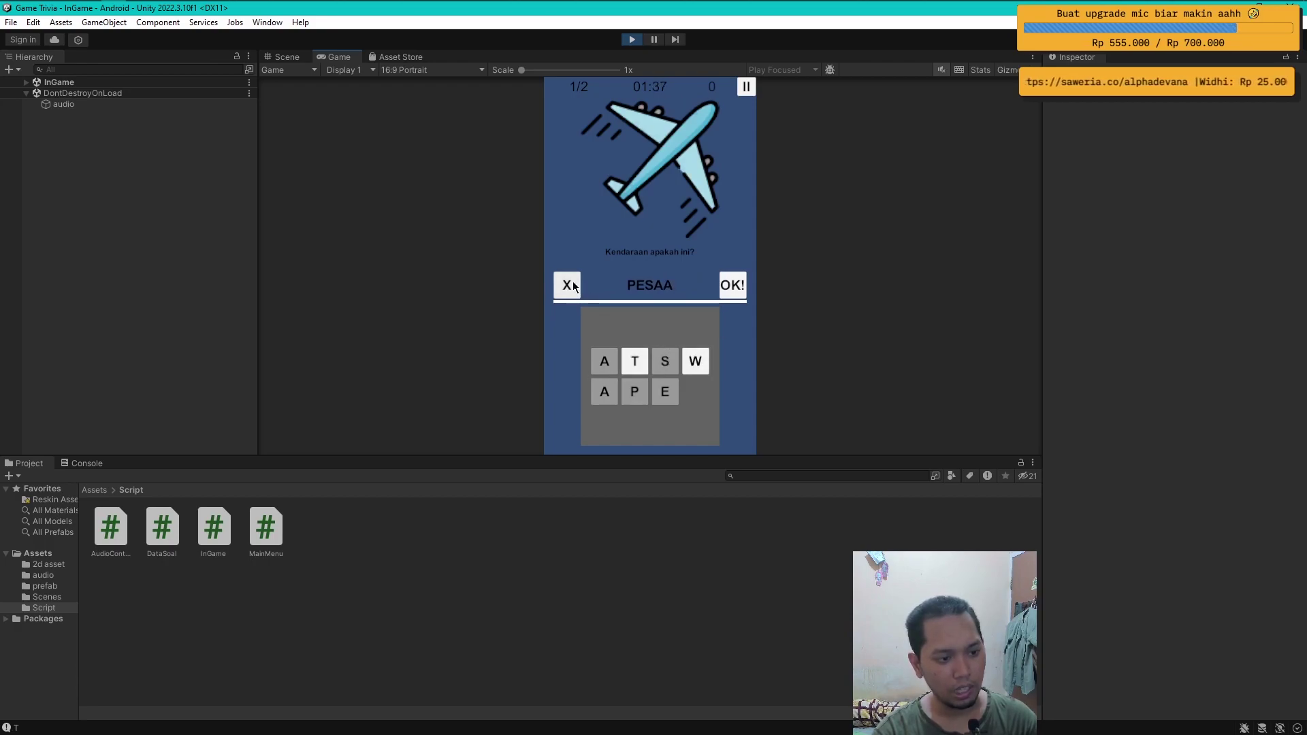
pyautogui.click(566, 285)
pyautogui.click(695, 360)
pyautogui.click(604, 361)
pyautogui.click(633, 361)
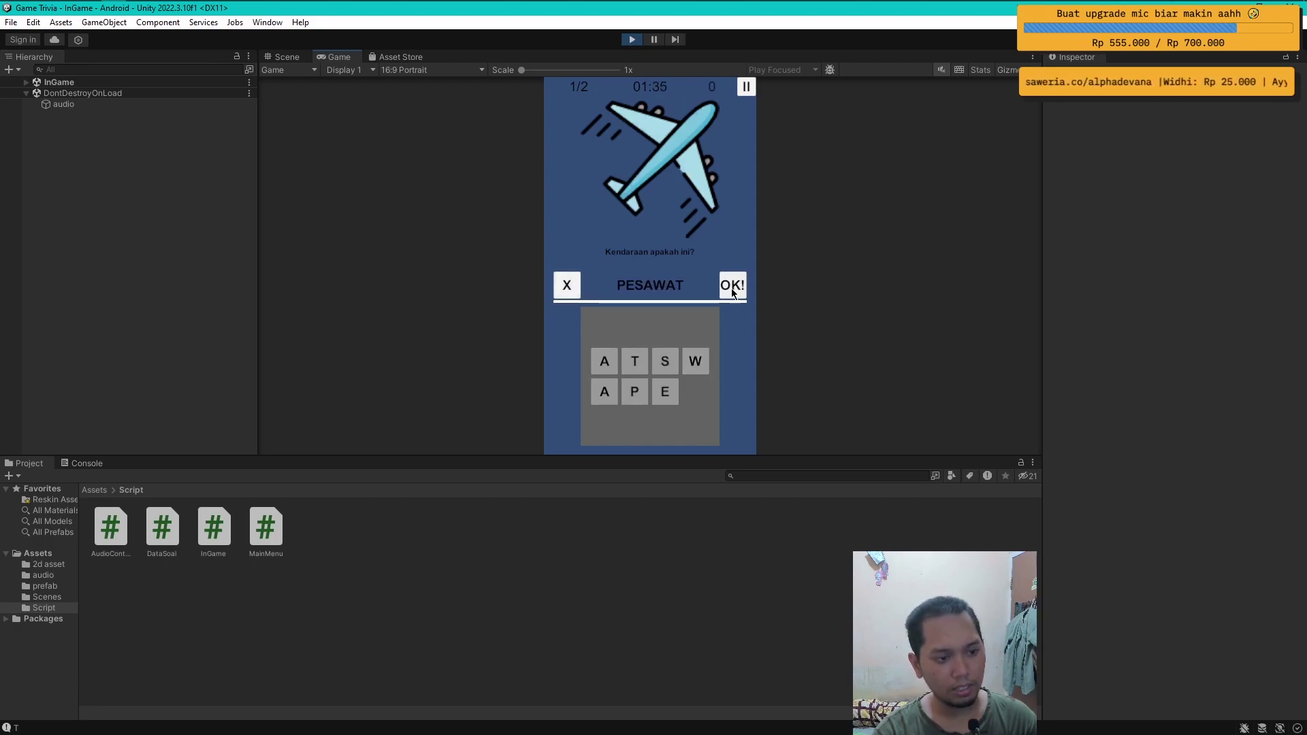
pyautogui.click(732, 285)
# Answer the bus question with BIS and submit it
pyautogui.click(650, 376)
pyautogui.click(679, 376)
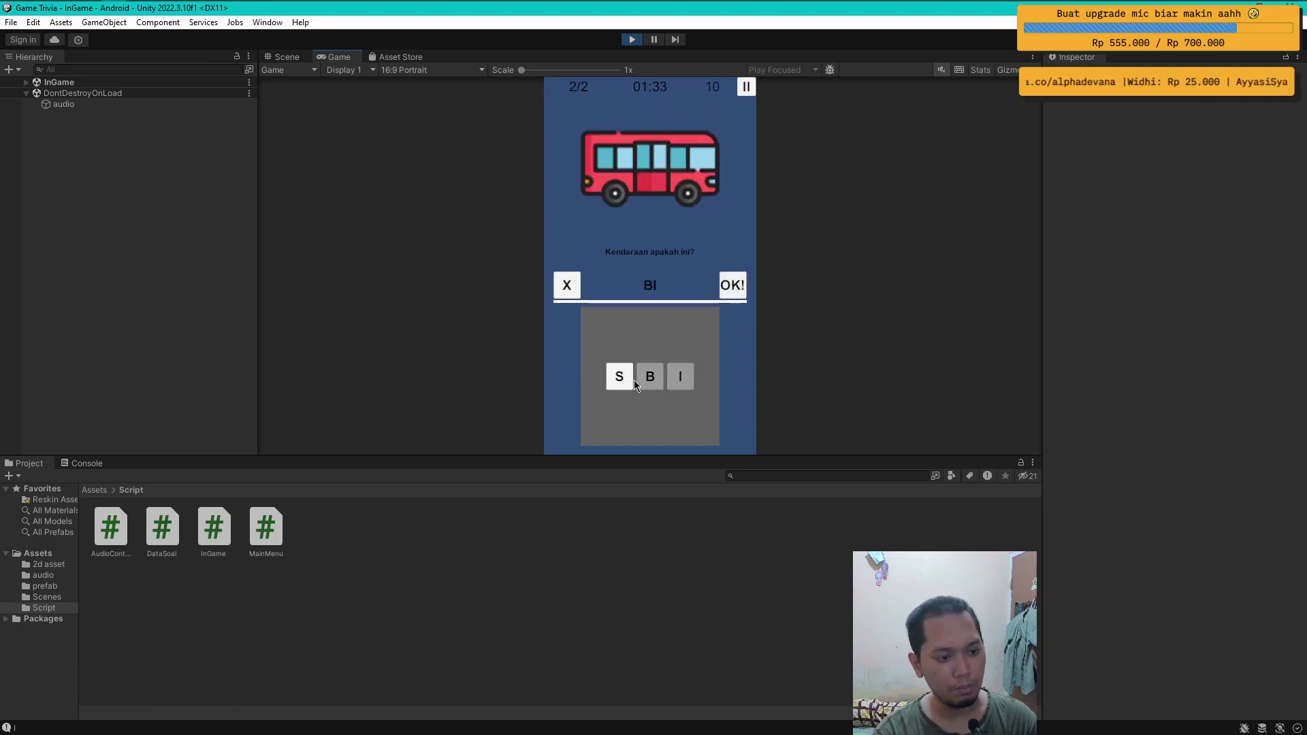
pyautogui.click(619, 376)
pyautogui.click(731, 284)
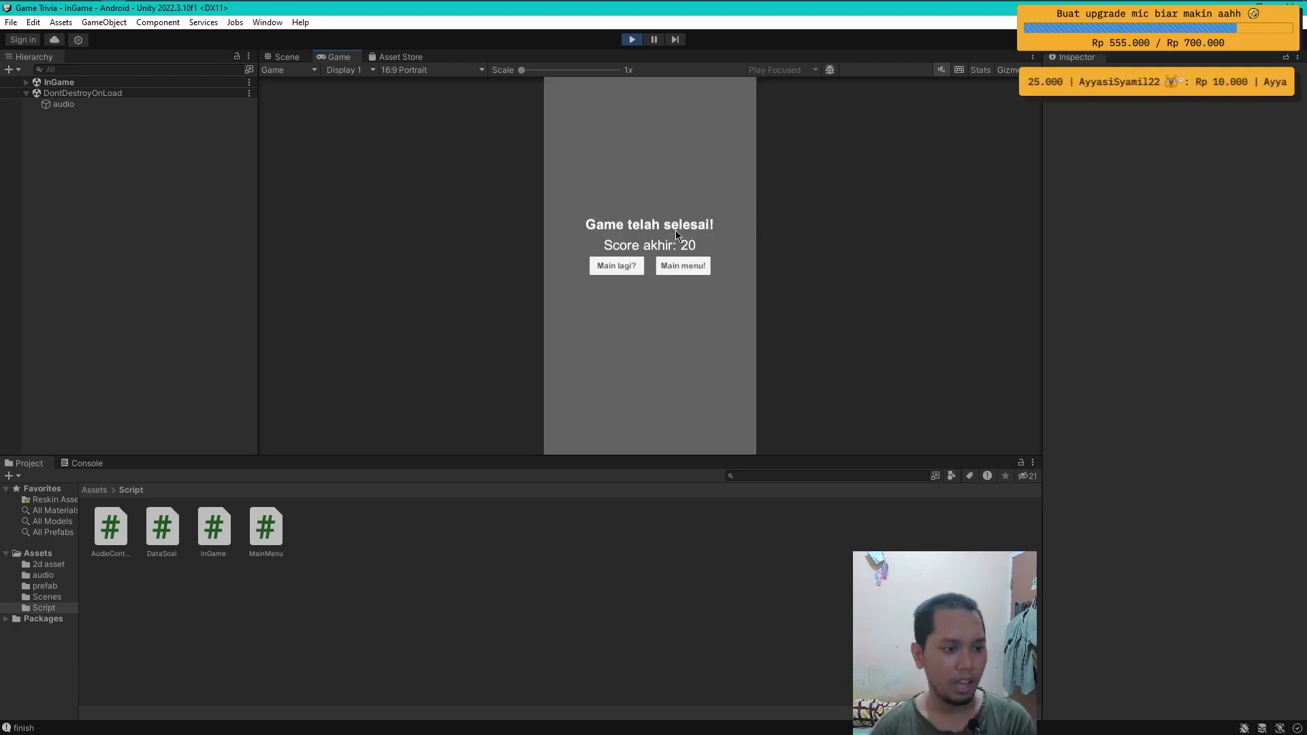